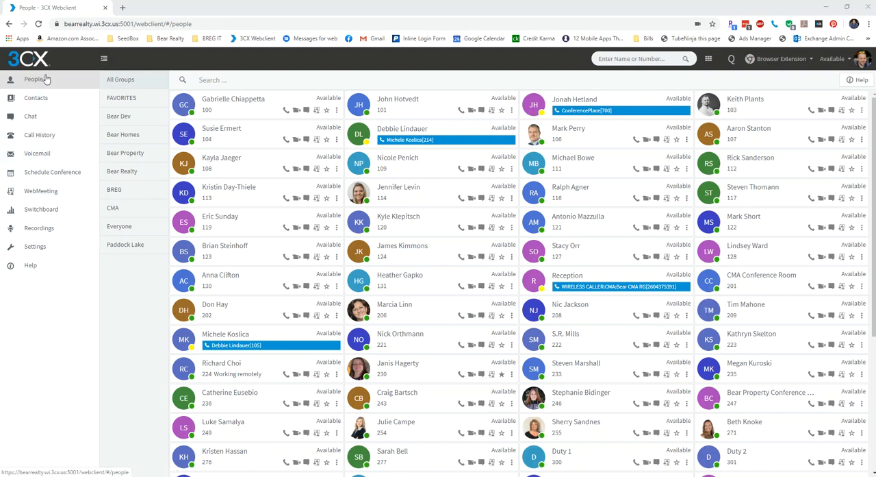
# Step: Start a new scheduled conference with type Audio and timing Later
pyautogui.click(58, 179)
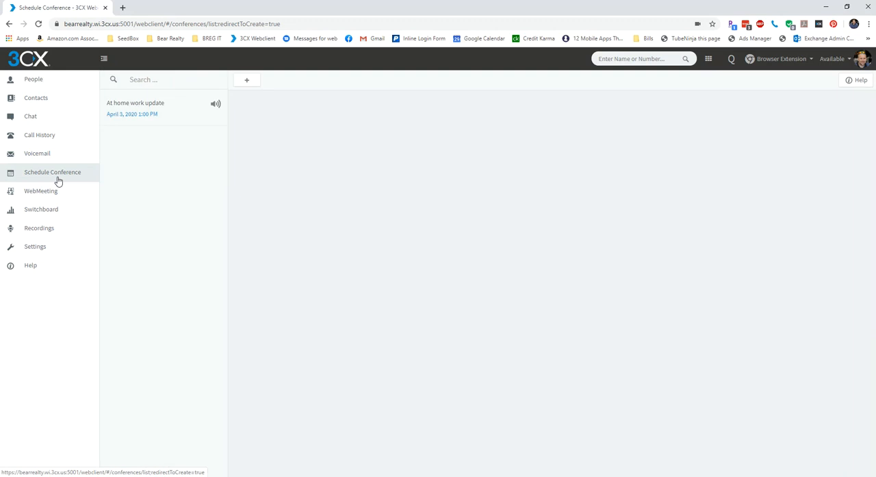
pyautogui.click(247, 81)
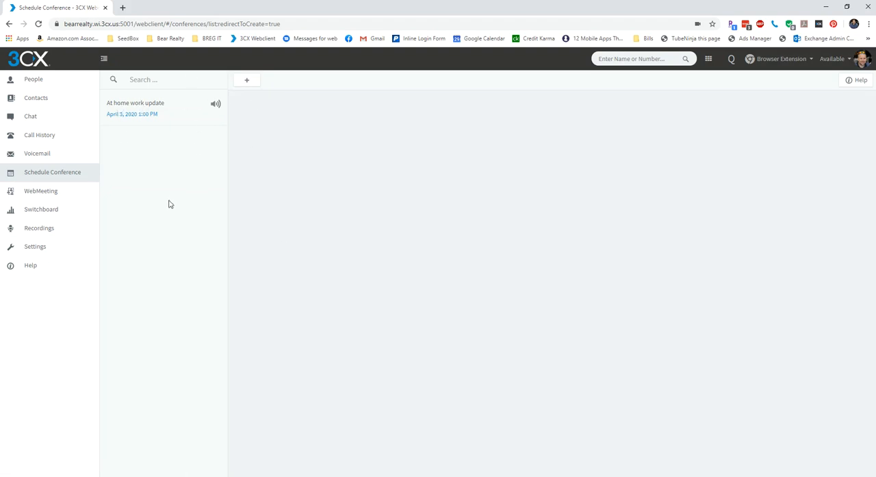
pyautogui.click(247, 82)
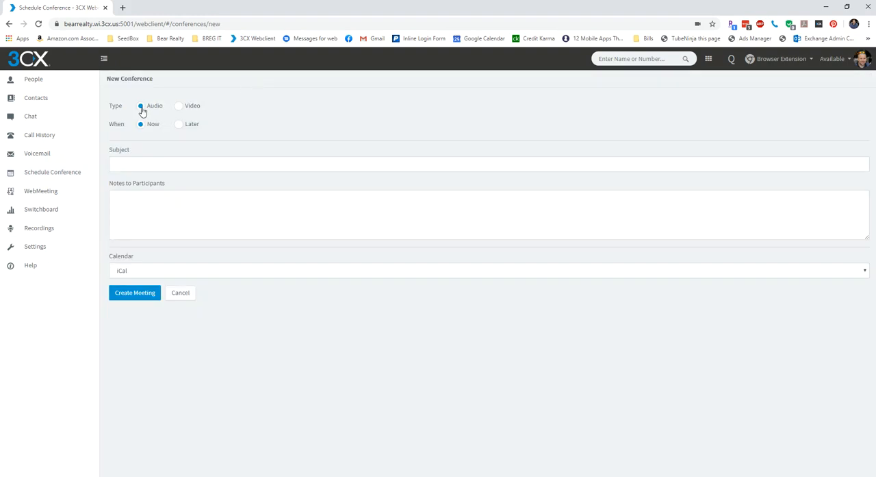
pyautogui.click(180, 130)
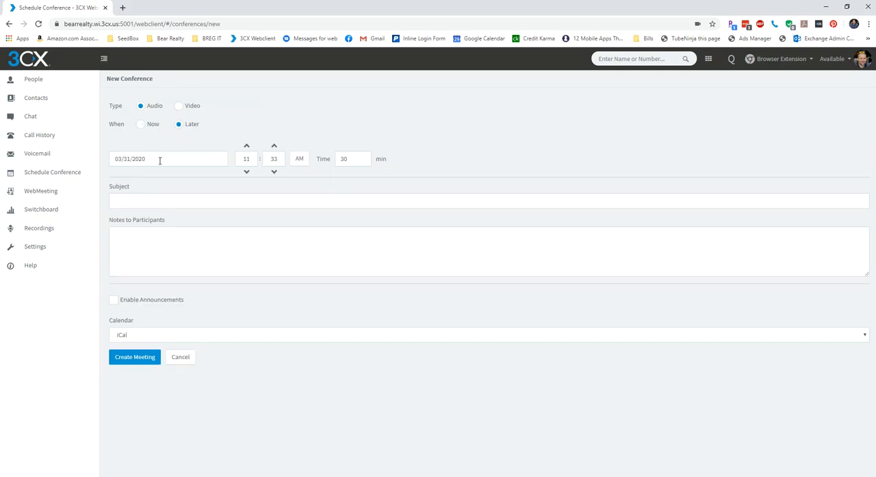
# Step: Set the conference date to 09/30/2020
pyautogui.click(159, 161)
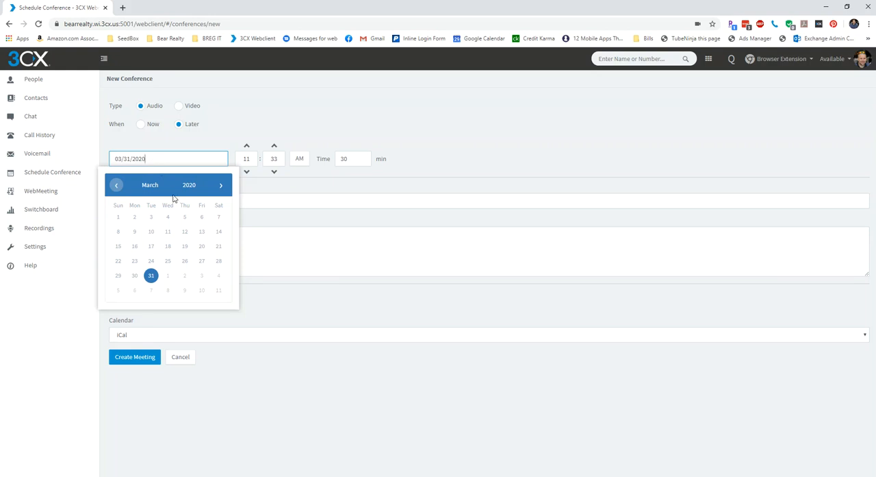
pyautogui.click(221, 186)
pyautogui.click(221, 186)
pyautogui.click(221, 187)
pyautogui.click(221, 186)
pyautogui.click(222, 187)
pyautogui.click(221, 186)
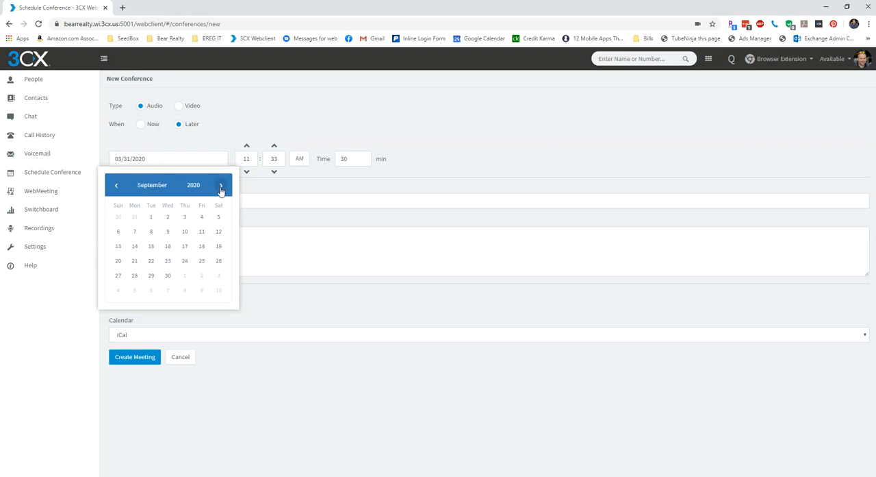
pyautogui.click(169, 276)
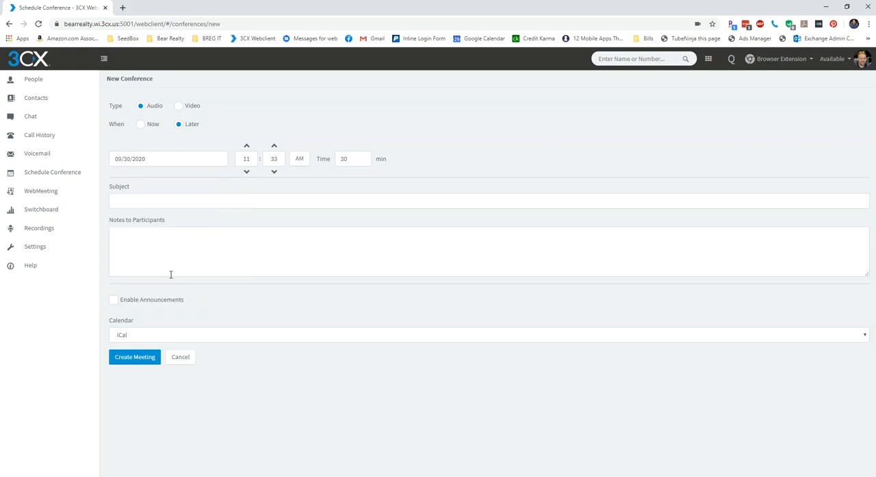
# Step: Set the conference start time to 02:00 PM
pyautogui.click(254, 157)
pyautogui.moveTo(253, 158)
pyautogui.mouseDown()
pyautogui.moveTo(241, 158)
pyautogui.moveTo(272, 157)
pyautogui.moveTo(264, 159)
pyautogui.mouseUp()
pyautogui.write('200')
pyautogui.click(300, 159)
# Step: Enter "Weekly project update conversation" as the conference subject
pyautogui.click(251, 197)
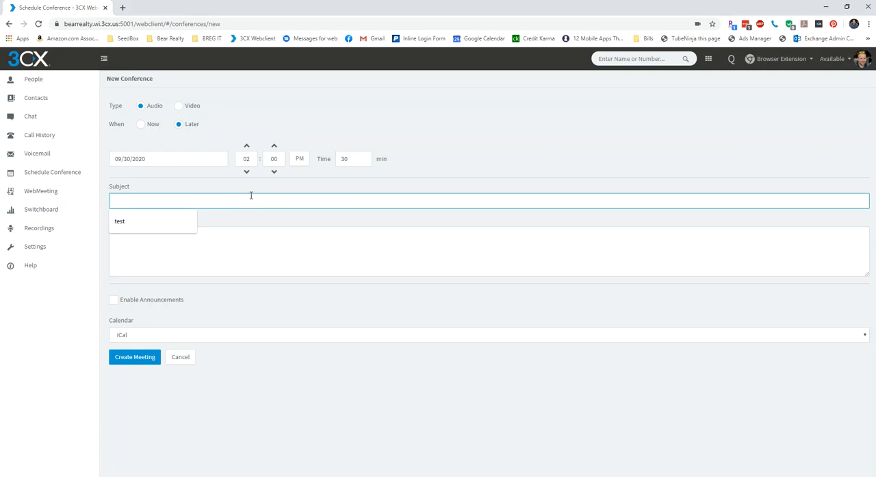
pyautogui.write('Weekly')
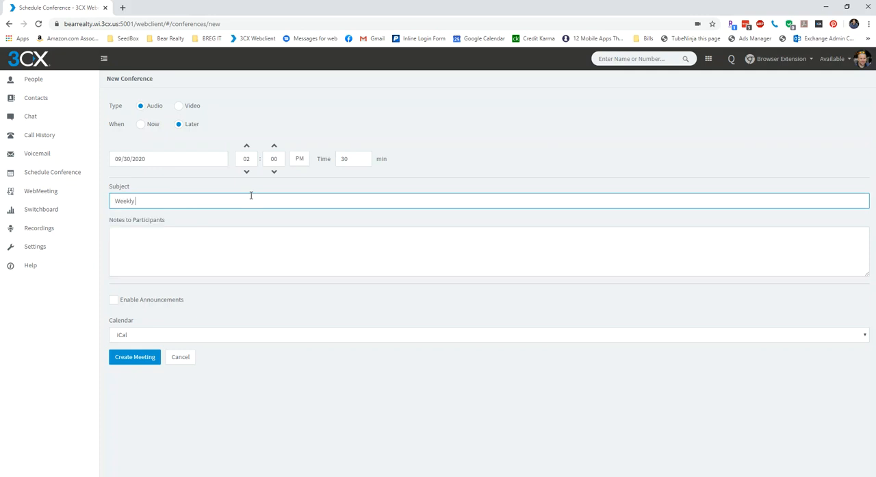
pyautogui.write('  project update conversation')
pyautogui.press('Tab')
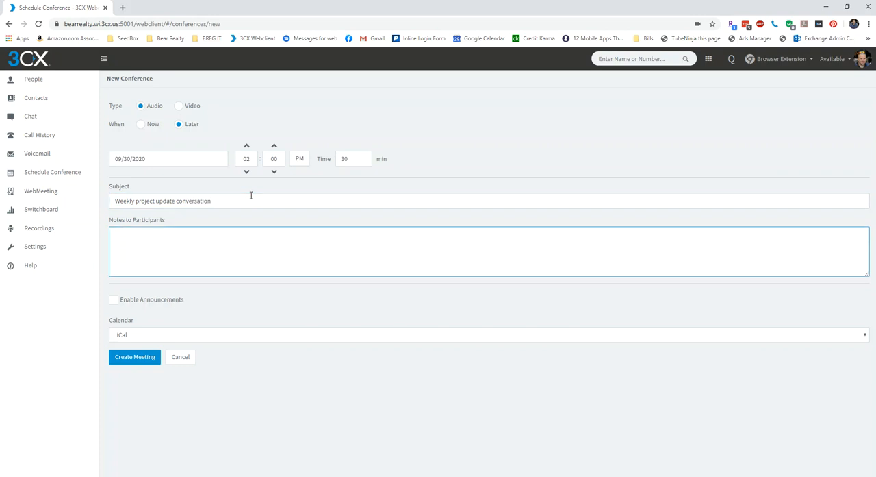
# Step: Add the participant note "Weekly update to talk about project progress" and create the meeting
pyautogui.write('Weekly update to talke a')
pyautogui.press('BackSpace')
pyautogui.write('about project progress')
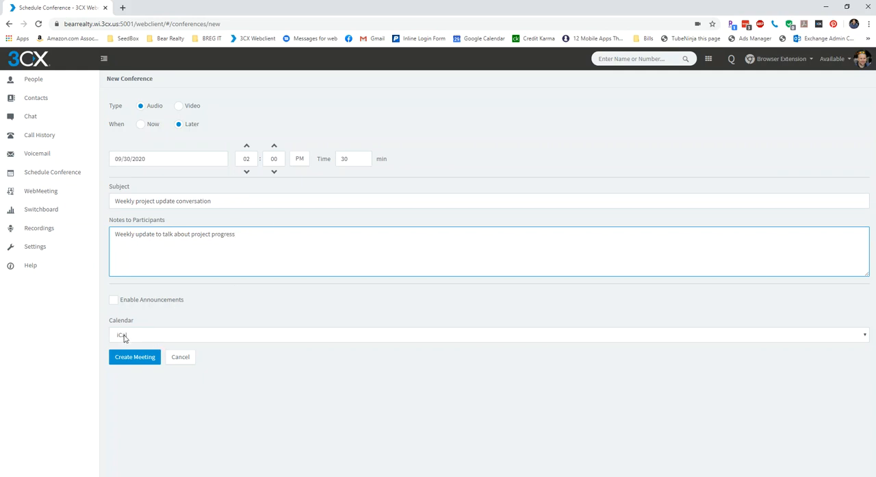
pyautogui.click(136, 359)
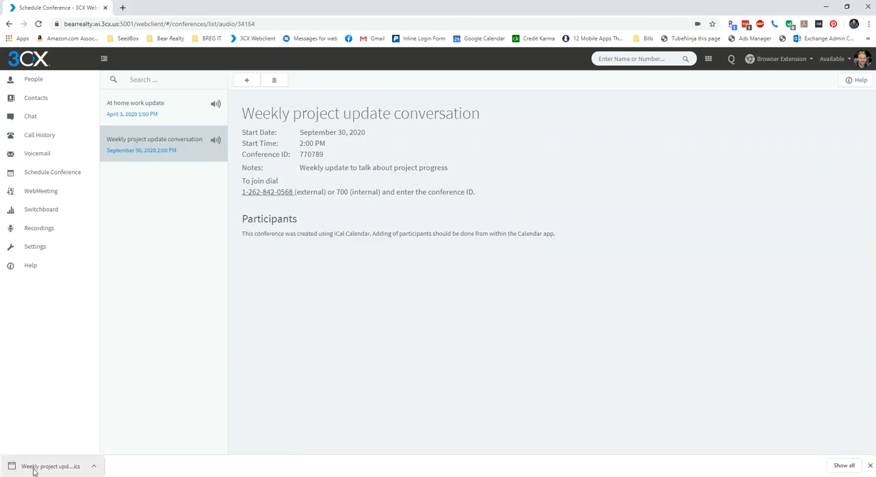
# Step: Open the downloaded calendar file in Outlook and set the appointment's start date to Wed 4/1/2020
pyautogui.click(34, 470)
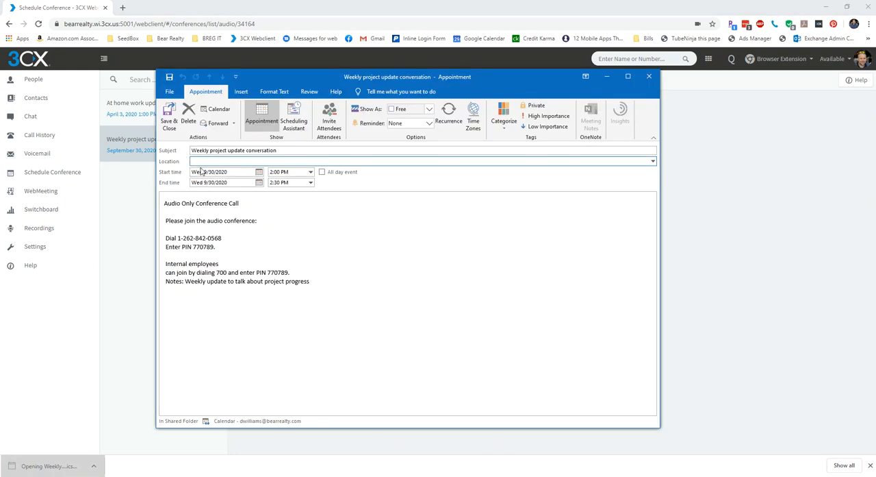
pyautogui.click(216, 172)
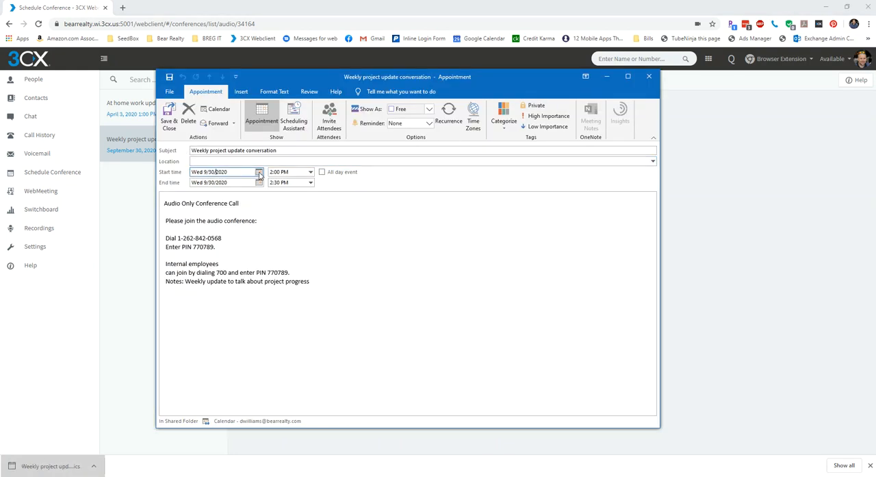
pyautogui.click(259, 172)
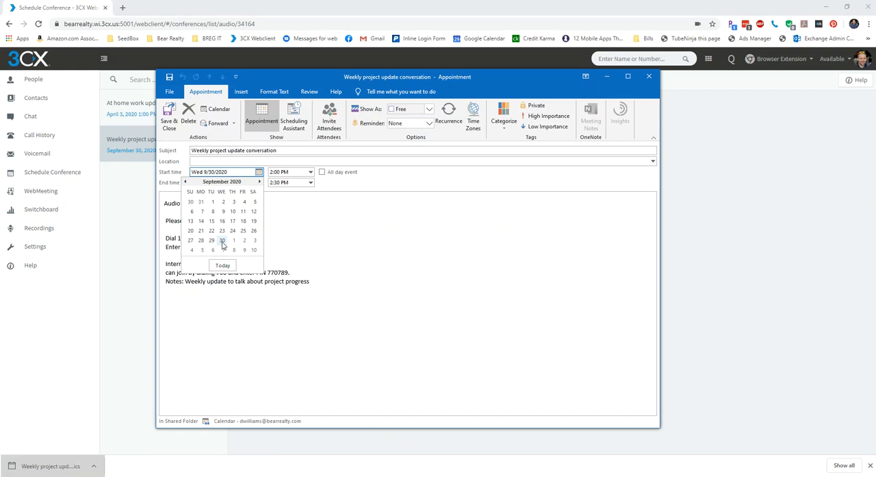
pyautogui.click(223, 265)
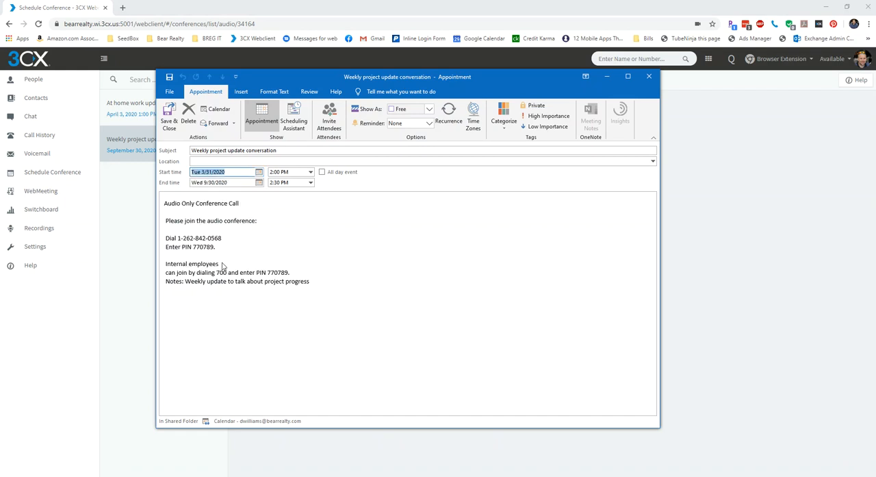
pyautogui.click(234, 172)
pyautogui.click(259, 171)
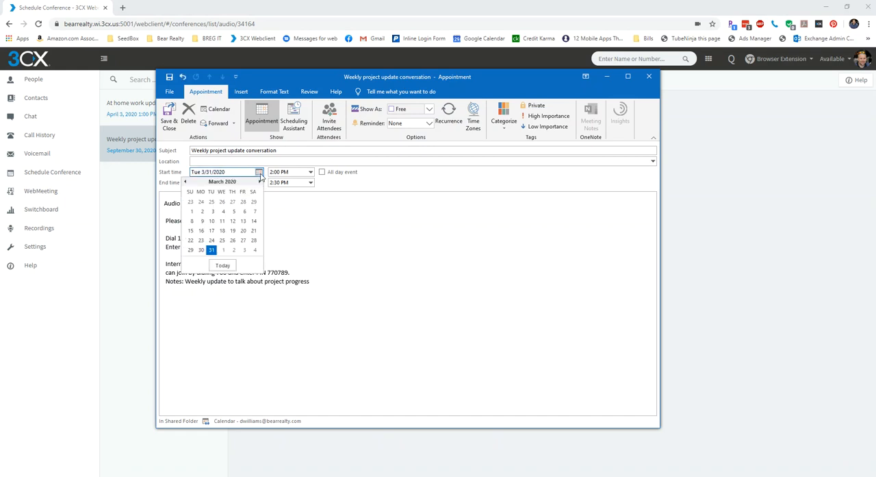
pyautogui.click(221, 250)
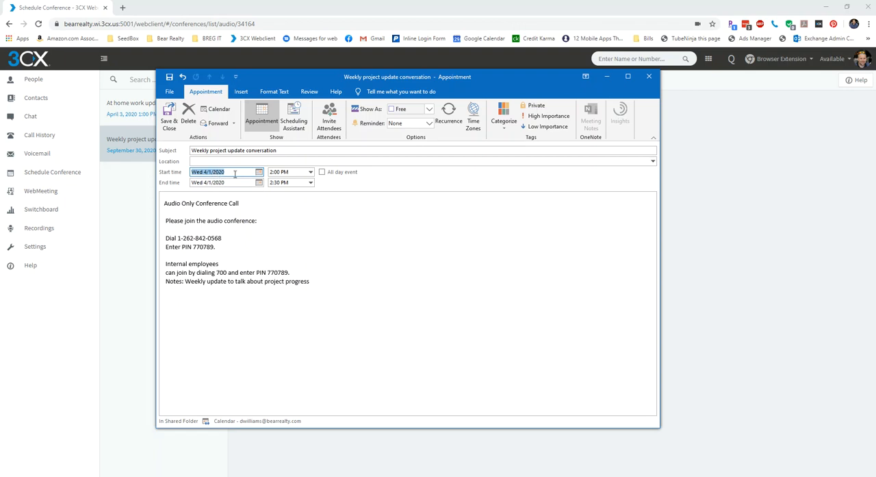
# Step: Make the appointment recur weekly on Wednesday from 2:00 PM to 2:30 PM, ending by 9/30/2020
pyautogui.click(448, 111)
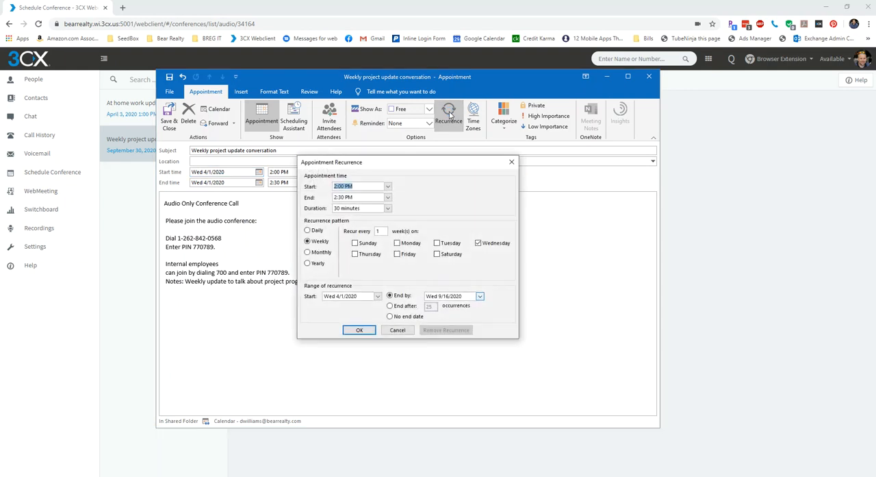
pyautogui.click(348, 185)
pyautogui.click(481, 297)
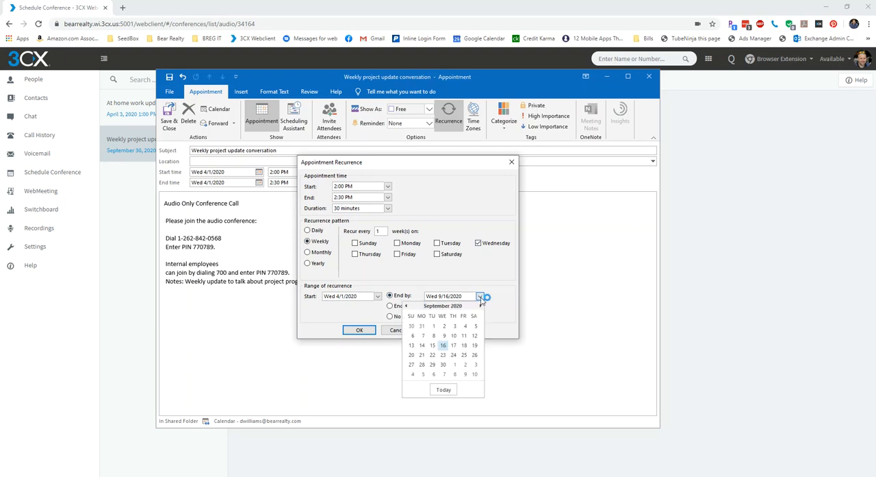
pyautogui.click(444, 365)
pyautogui.click(356, 331)
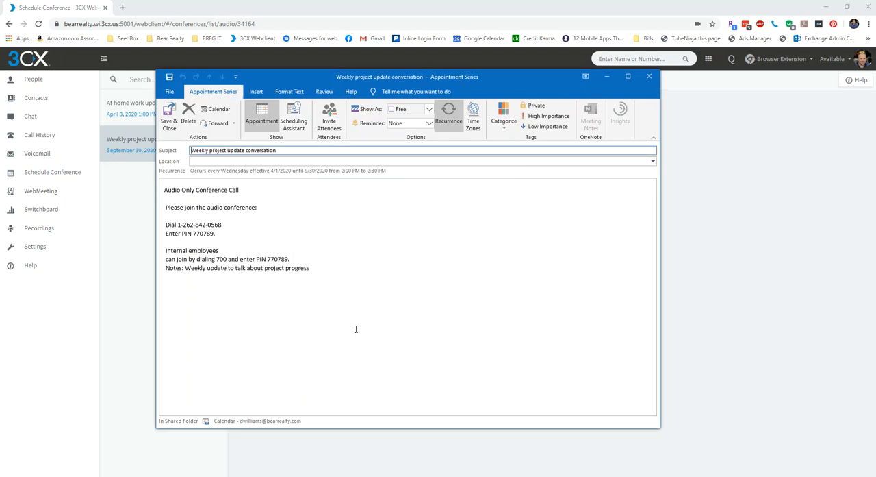
# Step: Show the appointment series as Busy and set its reminder to 15 minutes
pyautogui.click(413, 112)
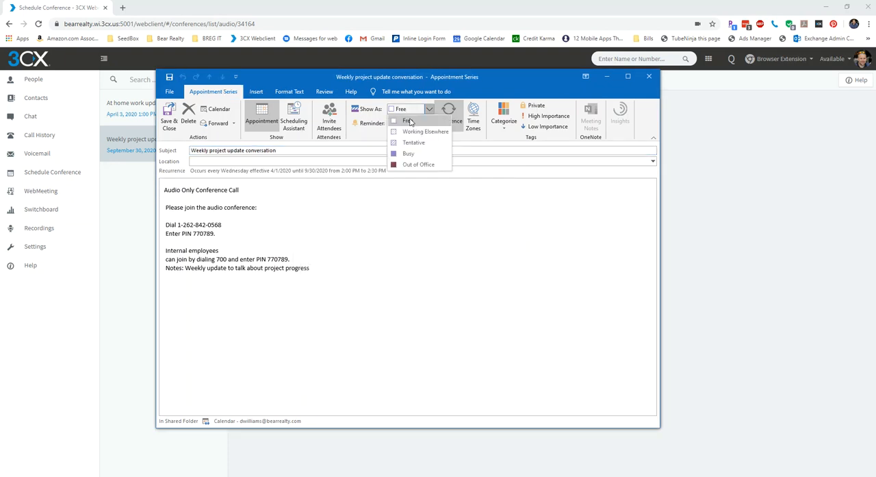
pyautogui.click(410, 154)
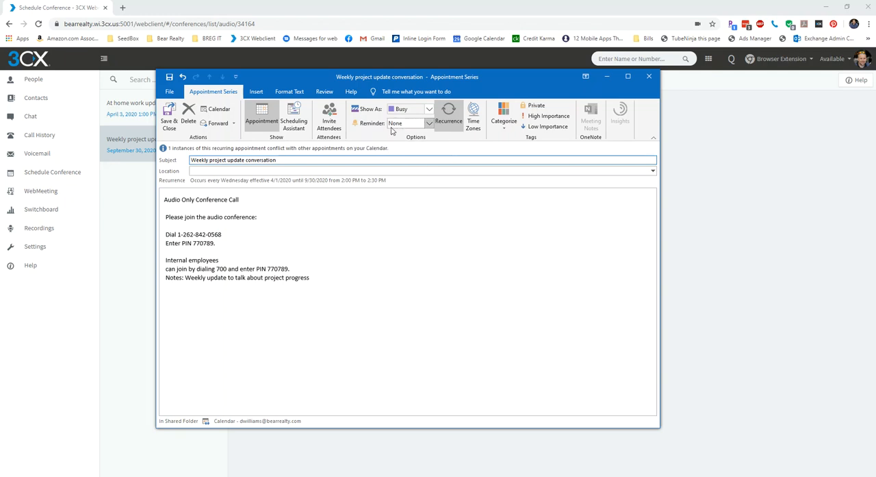
pyautogui.click(429, 124)
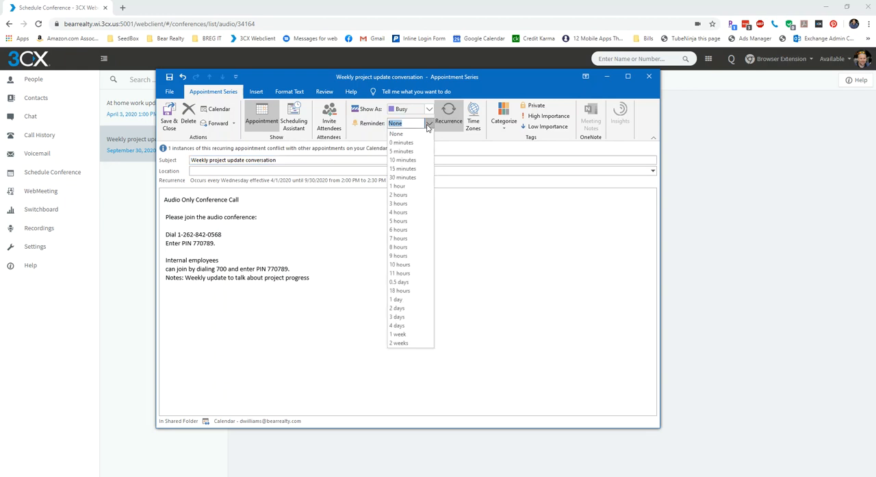
pyautogui.click(419, 169)
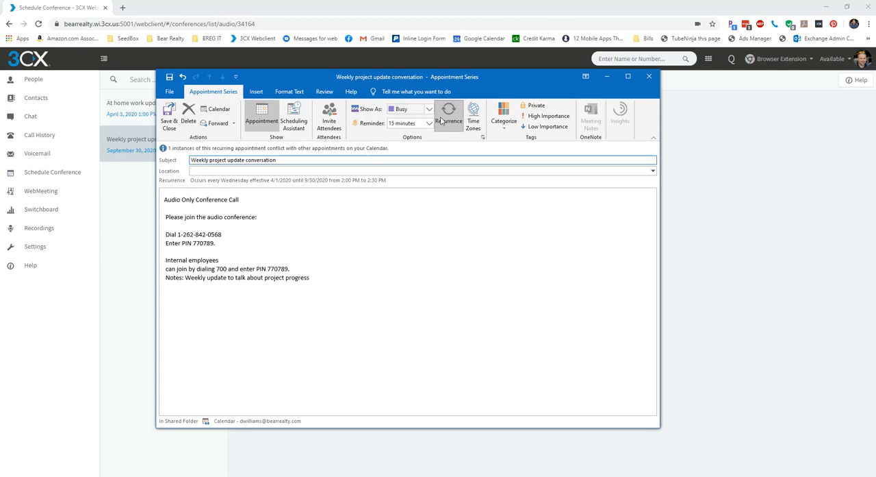
# Step: Turn the appointment series into a meeting invitation and add the attendee from the suggested bearrealty.com contacts
pyautogui.click(326, 123)
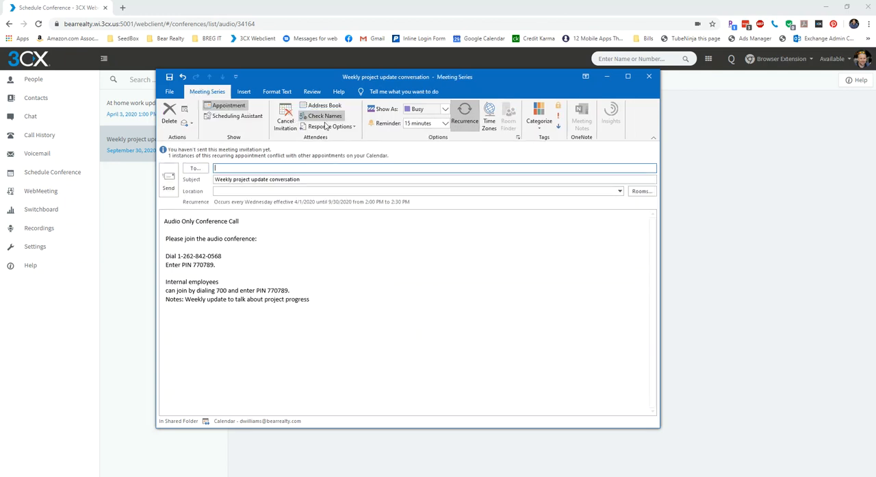
pyautogui.write('dwi')
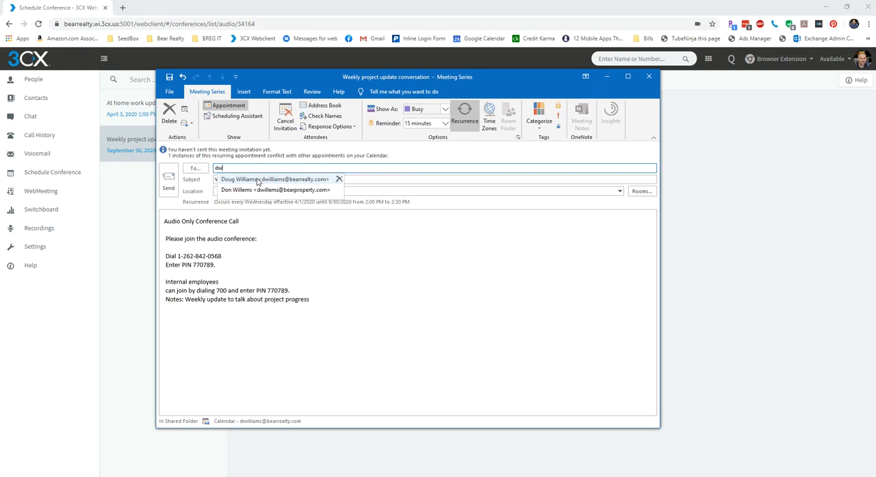
pyautogui.click(261, 179)
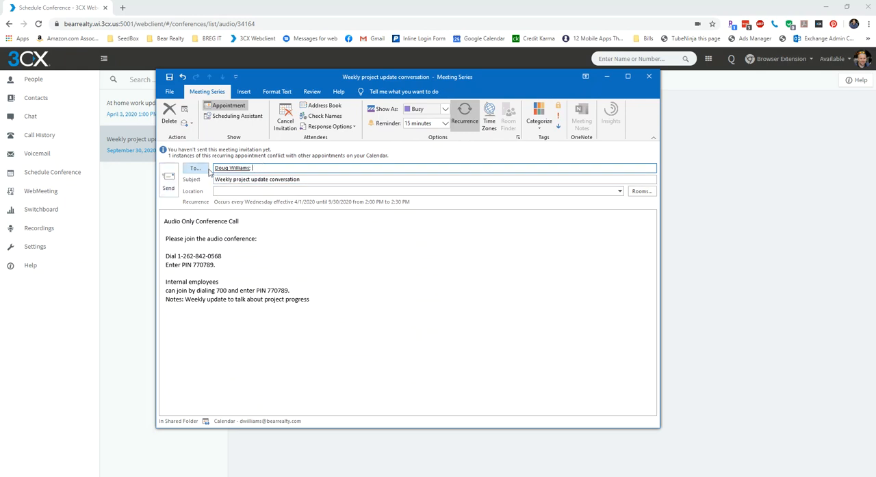
# Step: Set the meeting location to "Phone Conference" and send the invitation
pyautogui.click(169, 182)
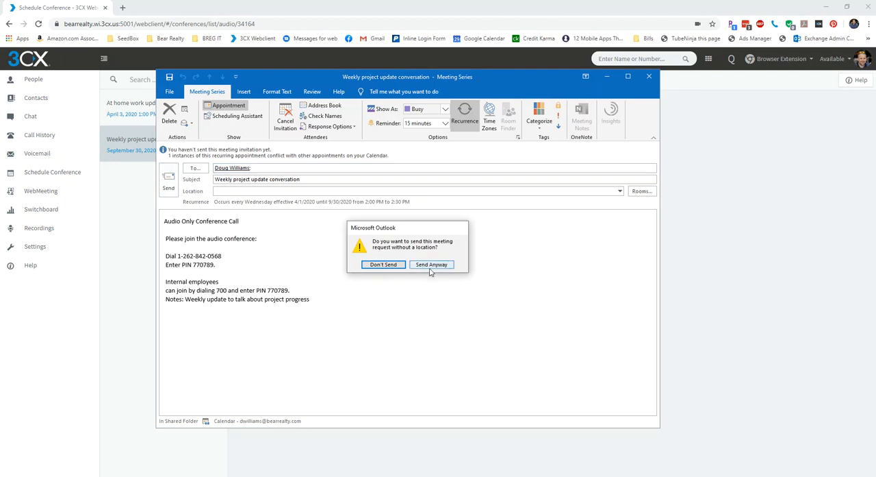
pyautogui.click(389, 267)
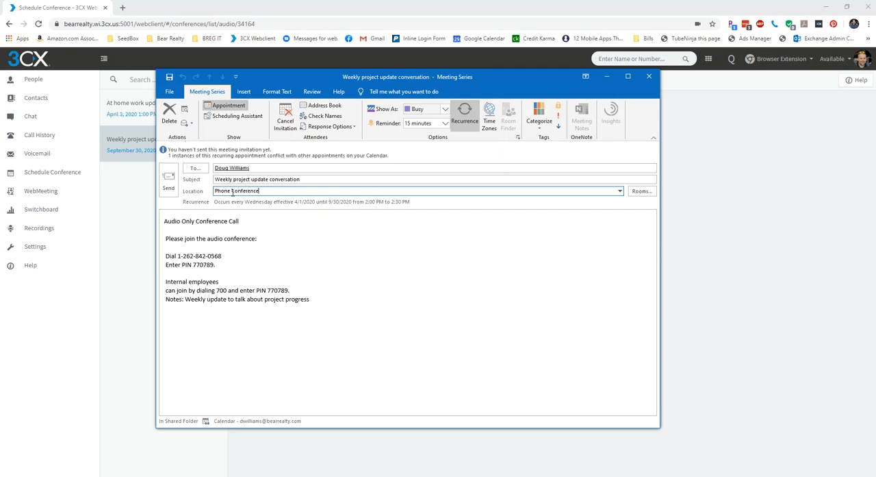
pyautogui.click(168, 182)
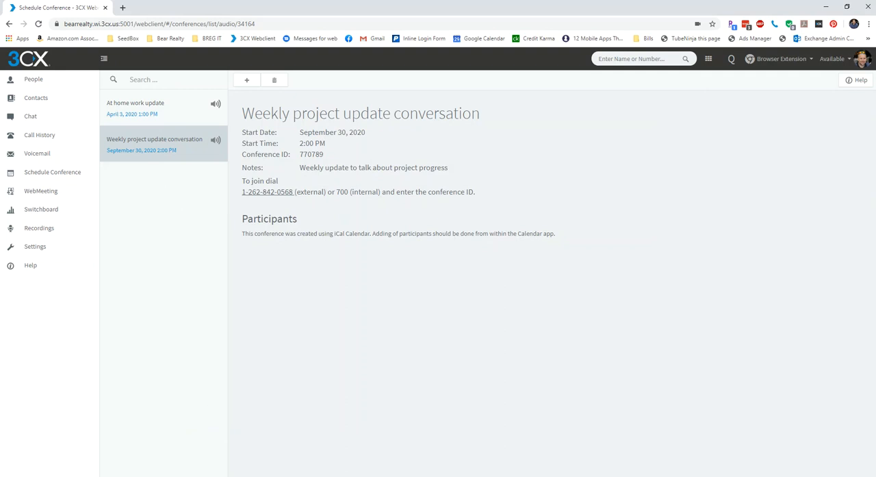
# Step: Switch to the Outlook calendar and open the April 1 occurrence of "Weekly project update conversation" to review its details
pyautogui.click(258, 476)
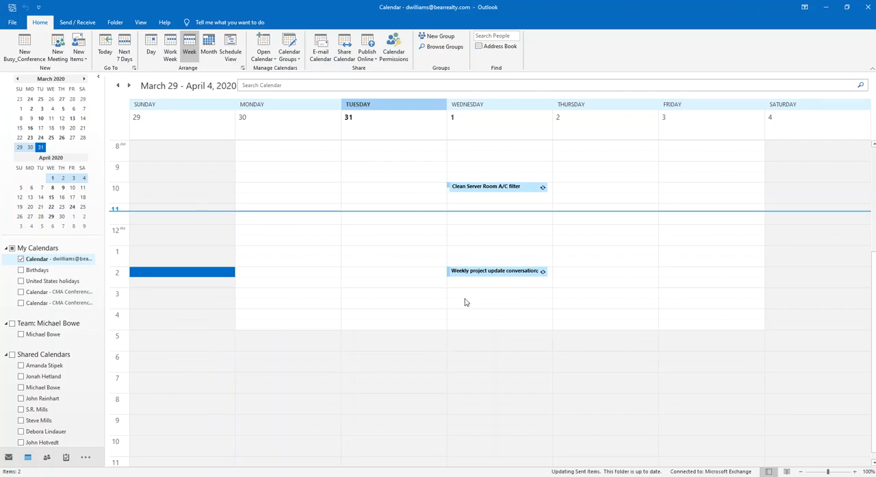
pyautogui.moveTo(488, 276)
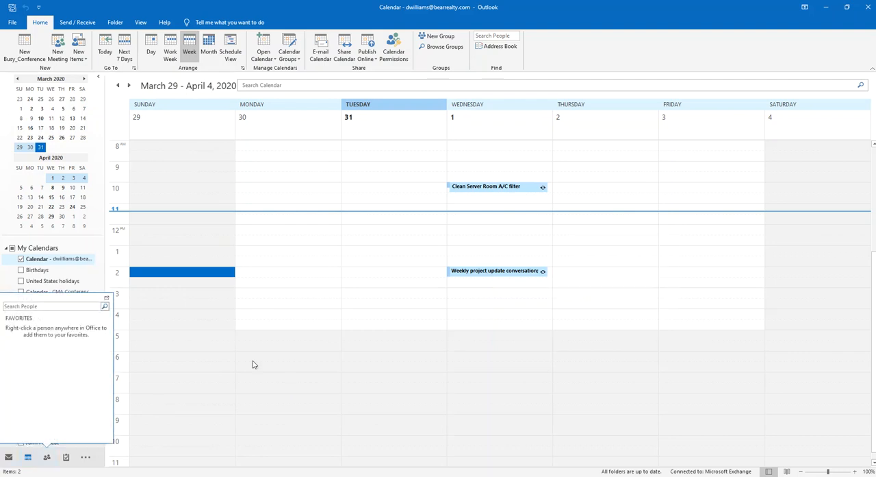
pyautogui.click(498, 275)
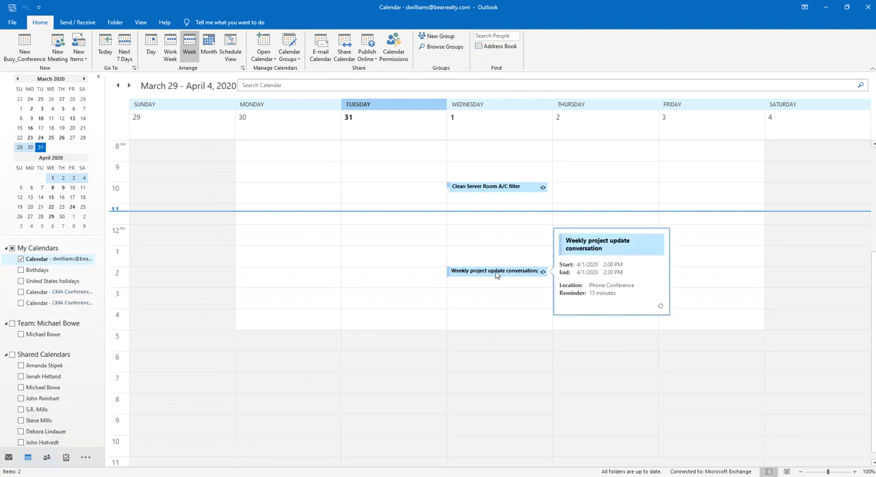
pyautogui.doubleClick(498, 275)
pyautogui.click(412, 261)
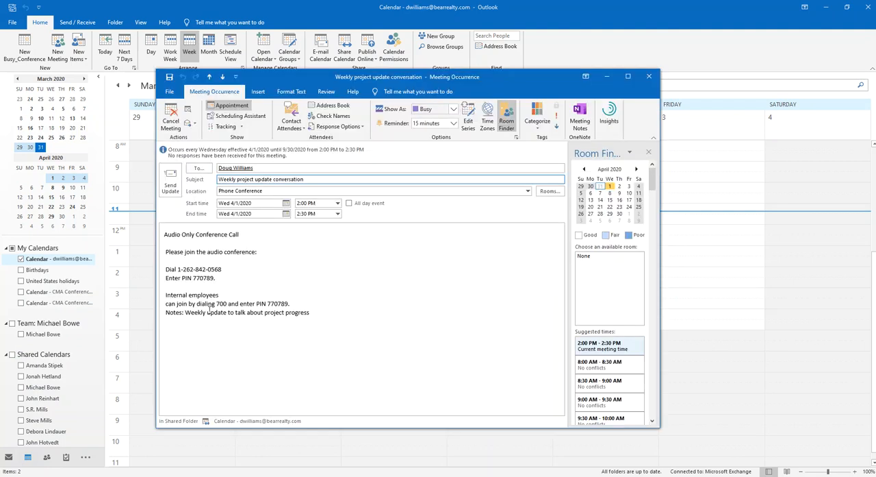
# Step: Review the internal and external dial-in instructions and PIN lines in the meeting occurrence's body
pyautogui.moveTo(197, 304); pyautogui.dragTo(229, 303)
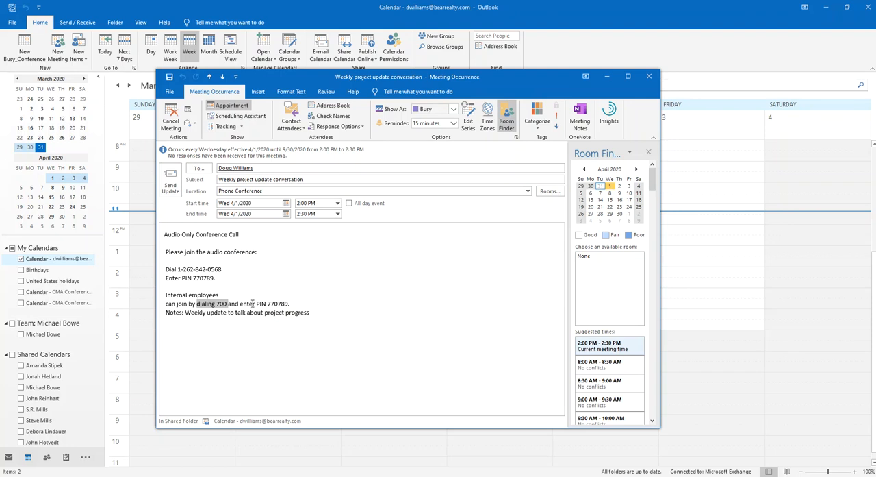
pyautogui.moveTo(257, 303); pyautogui.dragTo(295, 304)
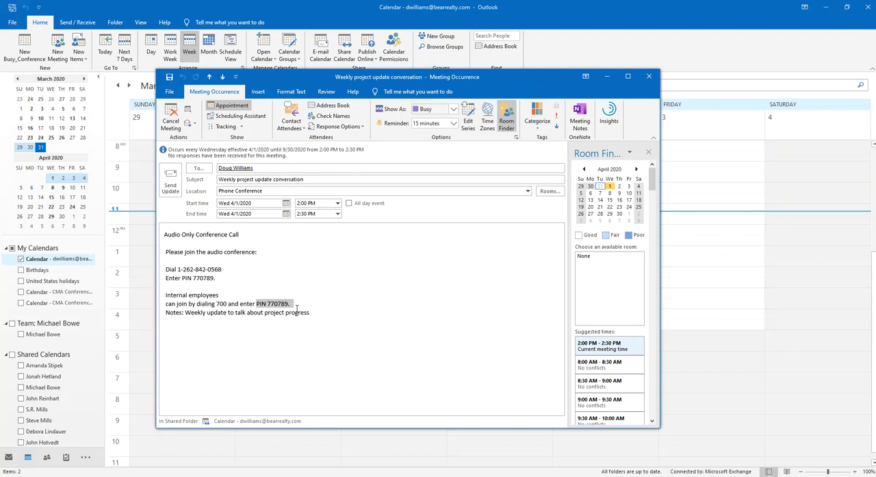
pyautogui.click(178, 277)
pyautogui.moveTo(166, 270); pyautogui.dragTo(218, 269)
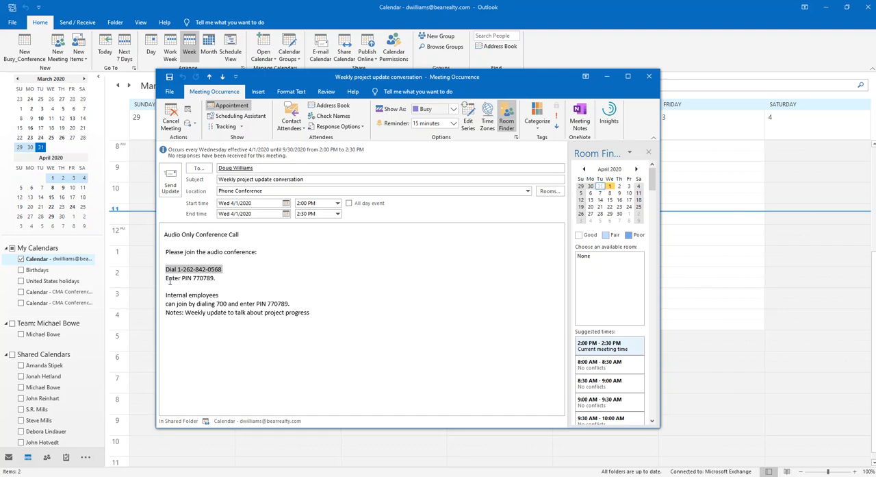
pyautogui.moveTo(167, 278); pyautogui.dragTo(219, 278)
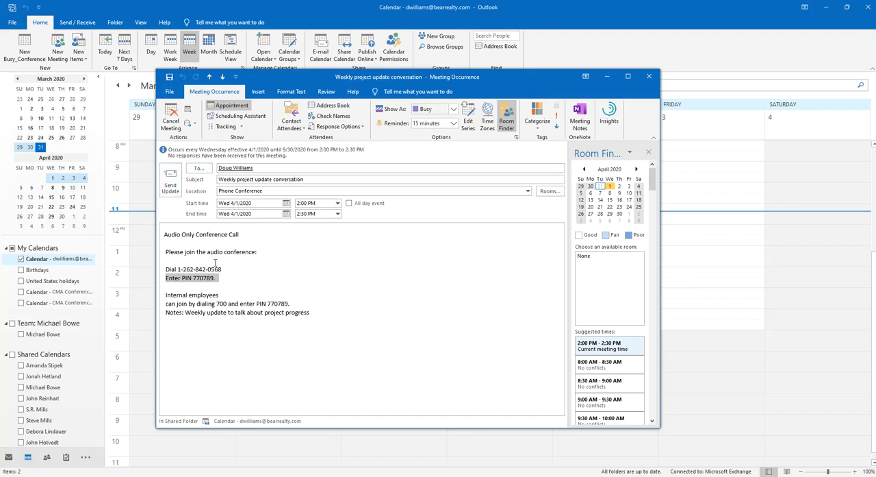
pyautogui.moveTo(192, 272); pyautogui.dragTo(220, 278)
pyautogui.click(247, 312)
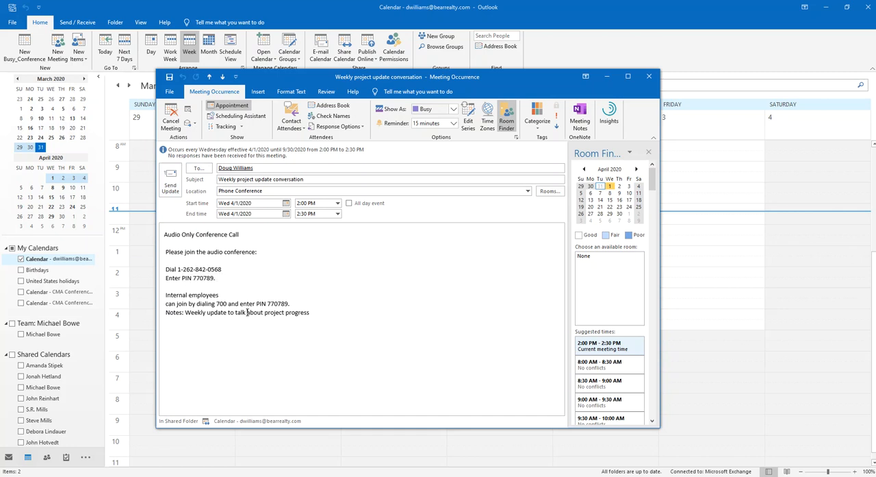